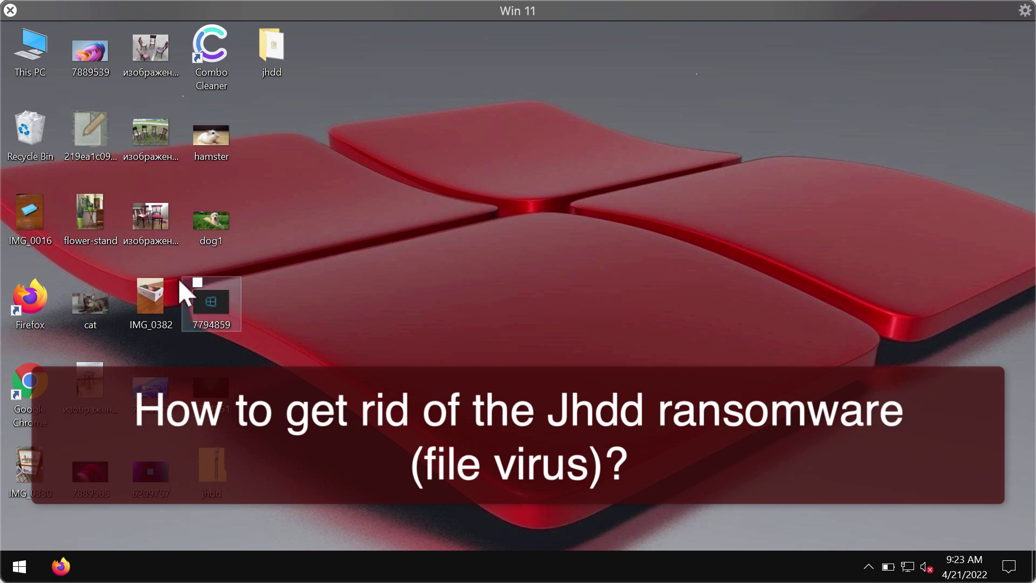
View and close the IMG_0382, chairs-on-grass and dog1 photos in Windows Photo Viewer.
double_click(151, 294)
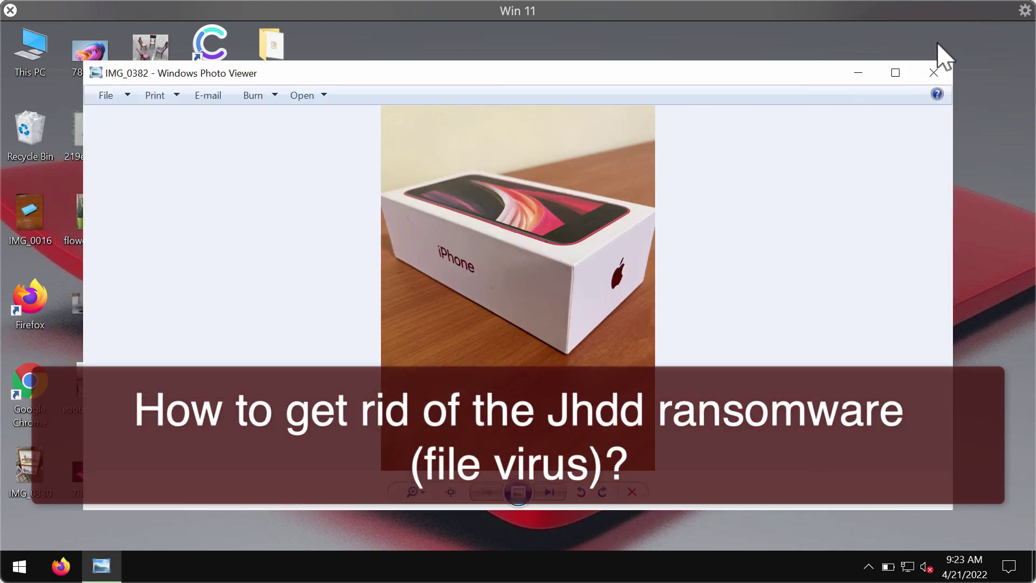
left_click(933, 72)
double_click(149, 131)
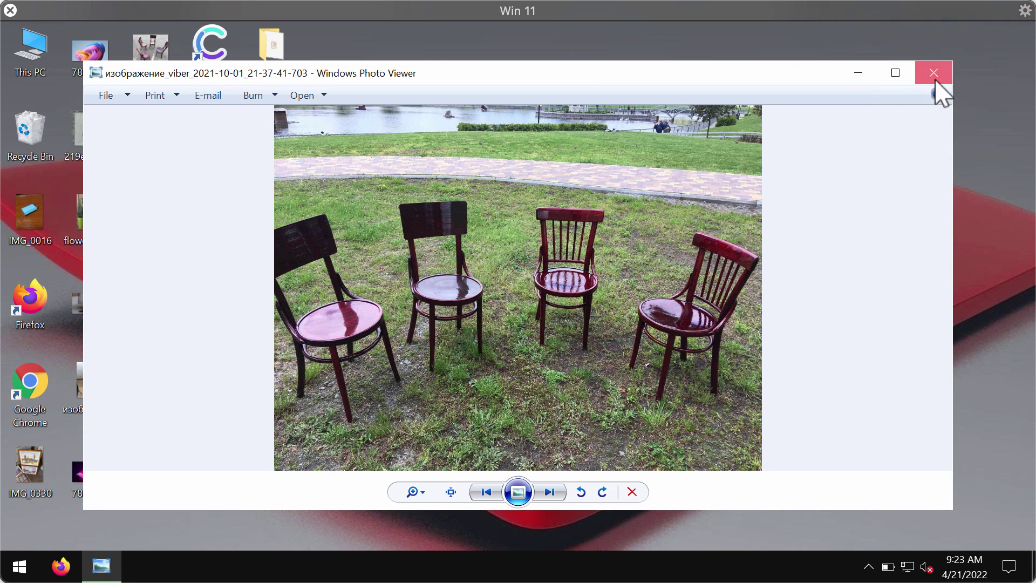
left_click(933, 75)
double_click(226, 228)
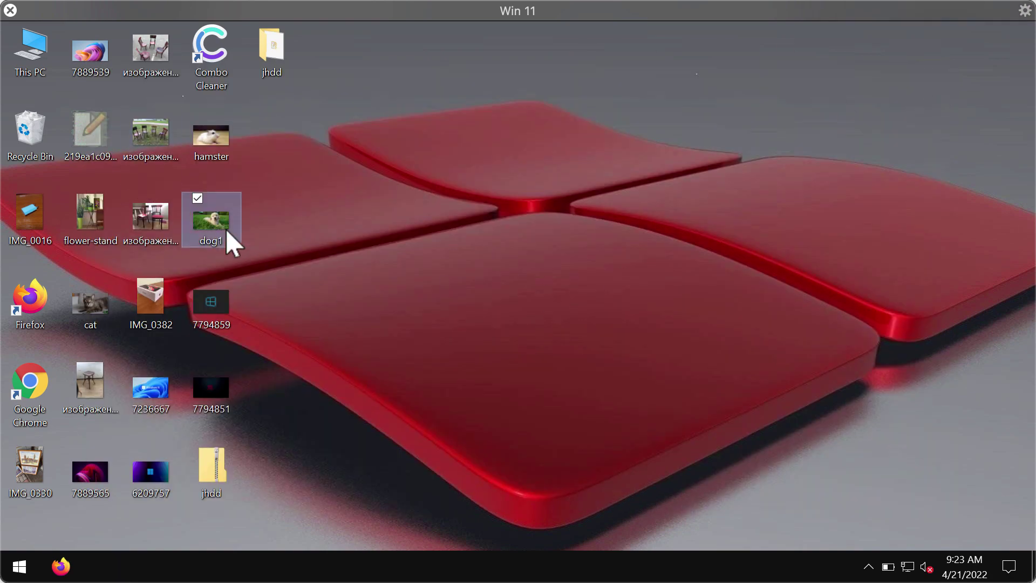
left_click(933, 75)
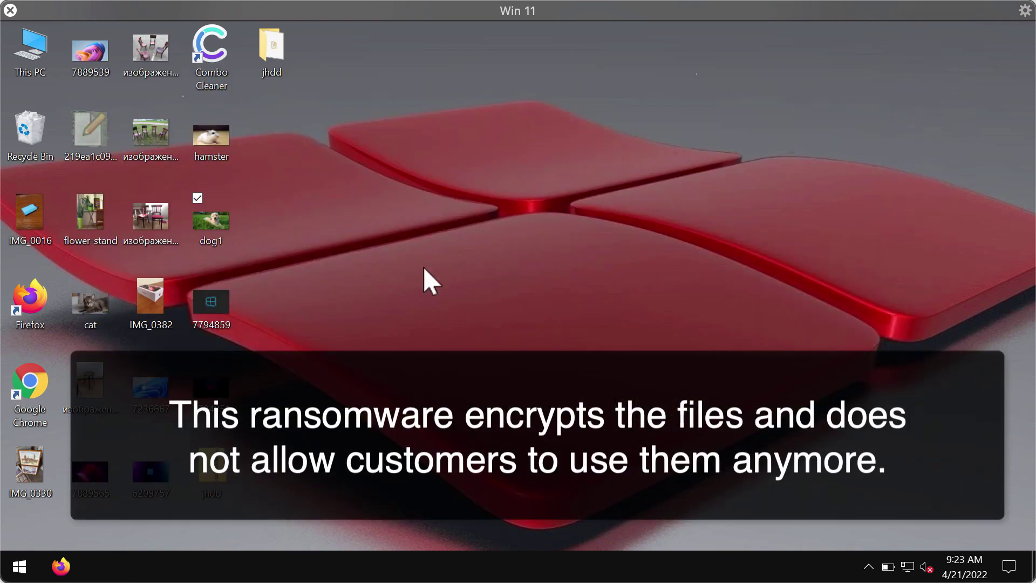
View the 7794851 and chairs-on-asphalt images, then open the jhdd folder.
double_click(217, 390)
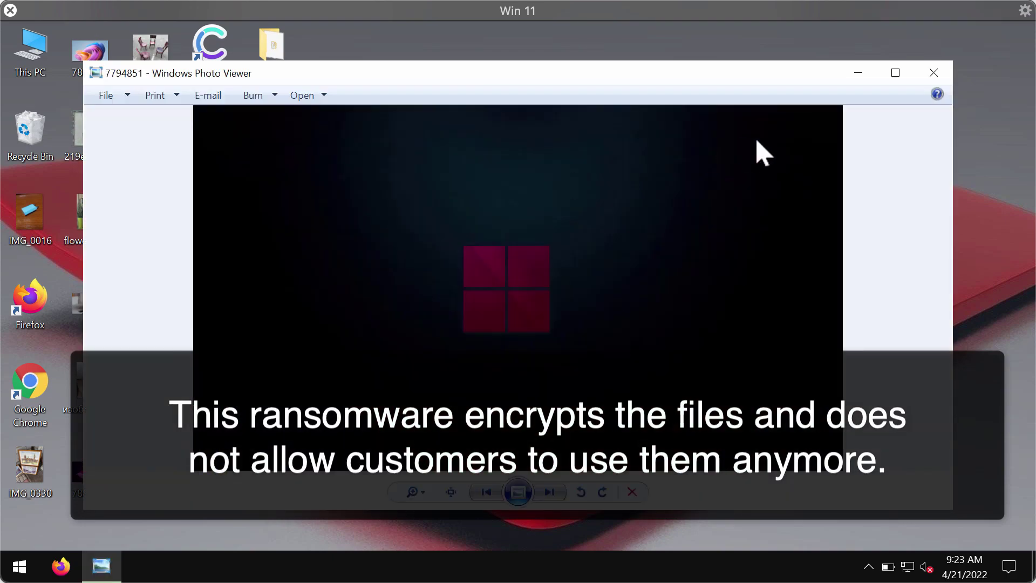
left_click(930, 76)
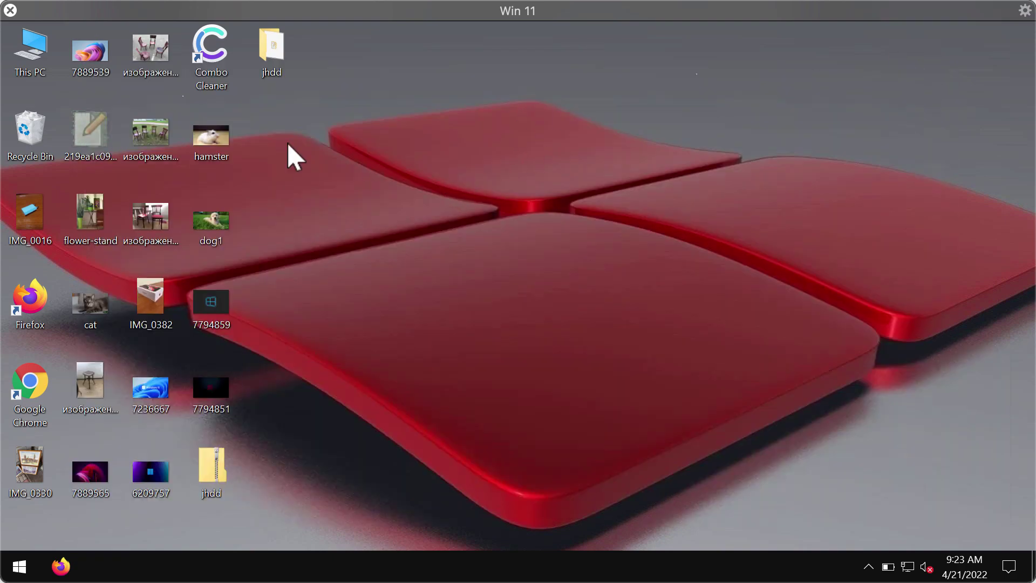
double_click(149, 37)
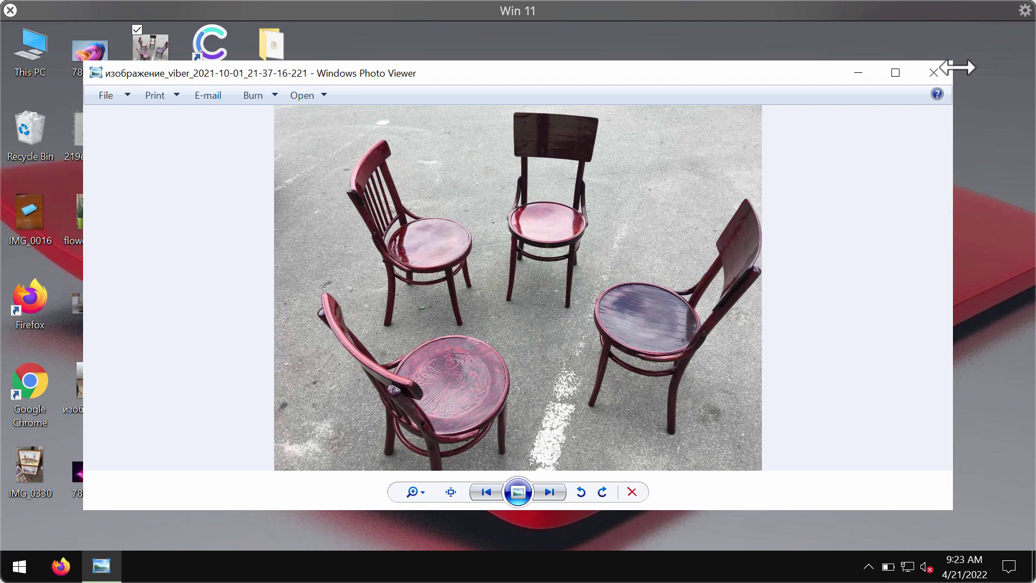
left_click(934, 73)
left_click(276, 58)
double_click(276, 60)
Select the 784 KB application file in jhdd, then close the folder window.
left_click(529, 173)
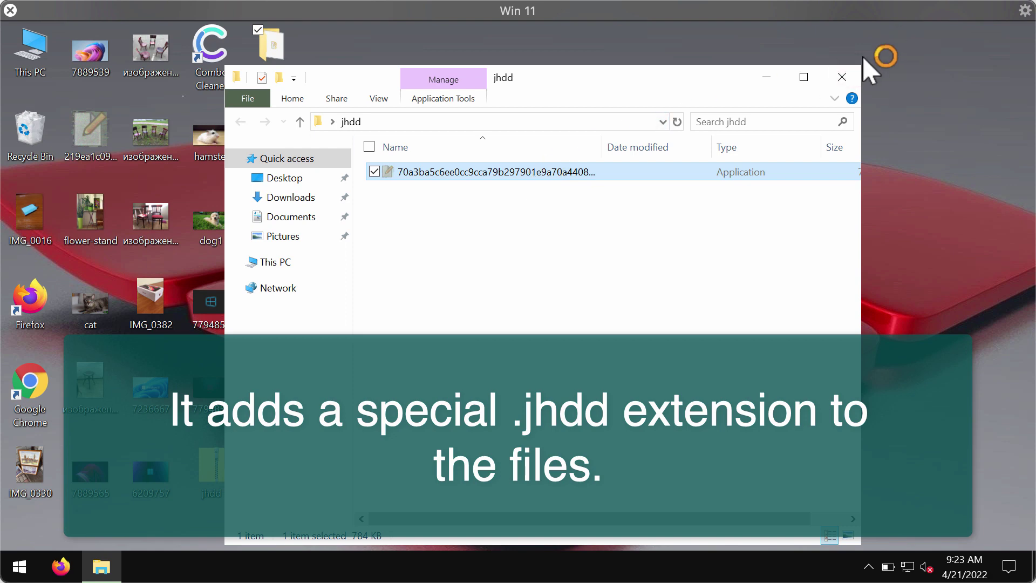
left_click(851, 74)
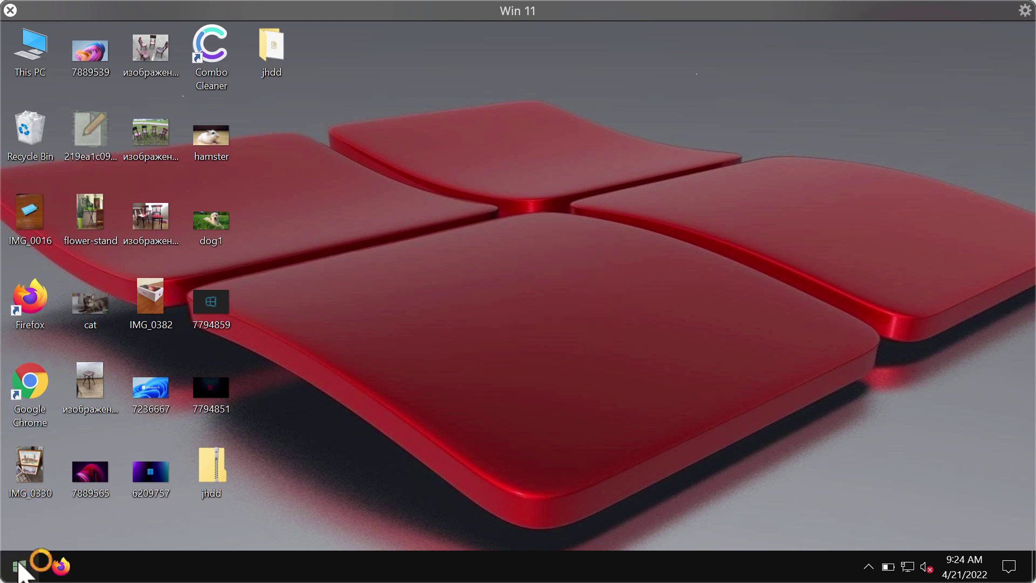
Sign out via the Start menu and sign back in to find files renamed with .jhdd.
right_click(20, 565)
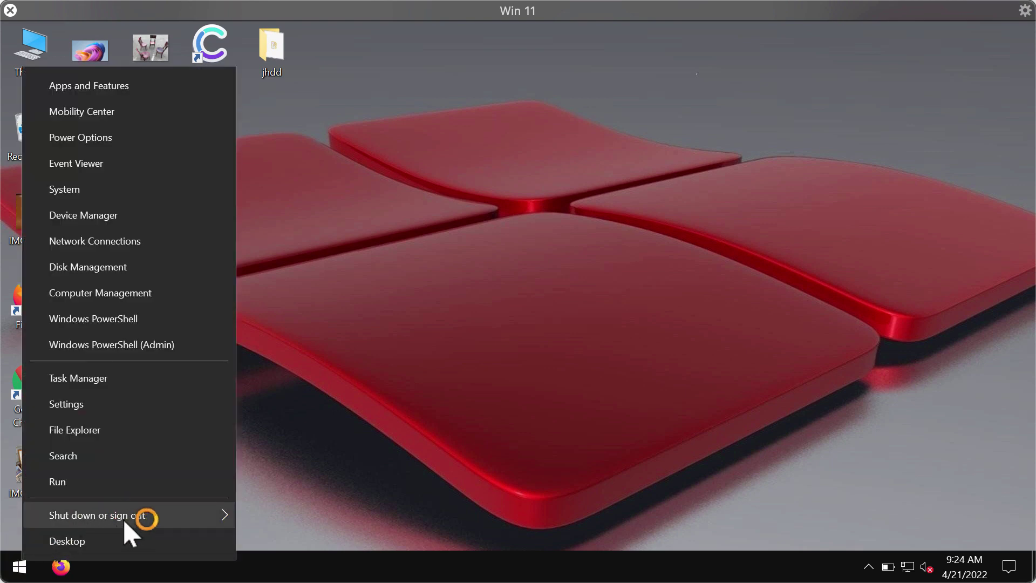
mouse_move(208, 511)
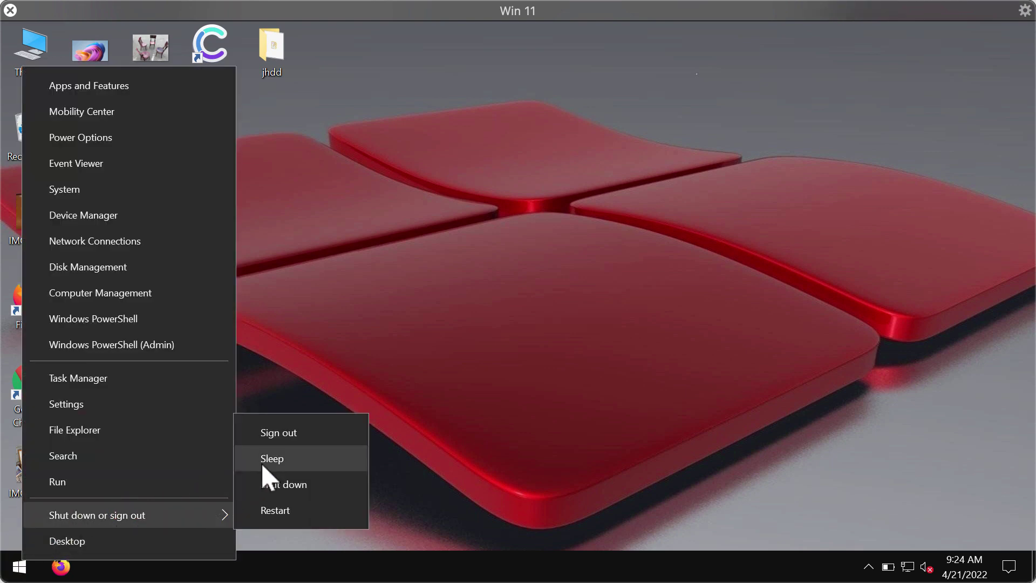
left_click(275, 432)
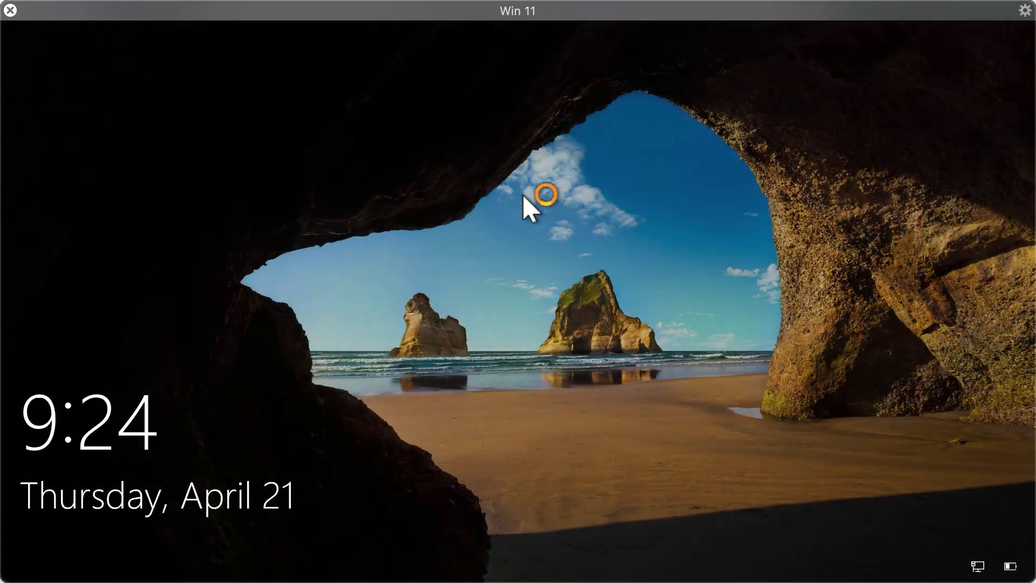
left_click(571, 224)
left_click(531, 357)
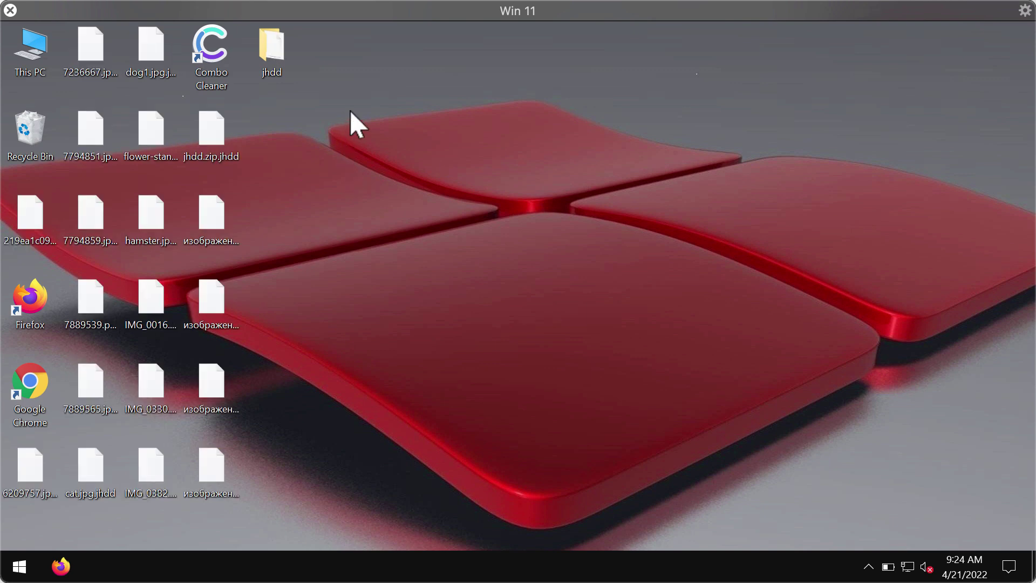
double_click(218, 140)
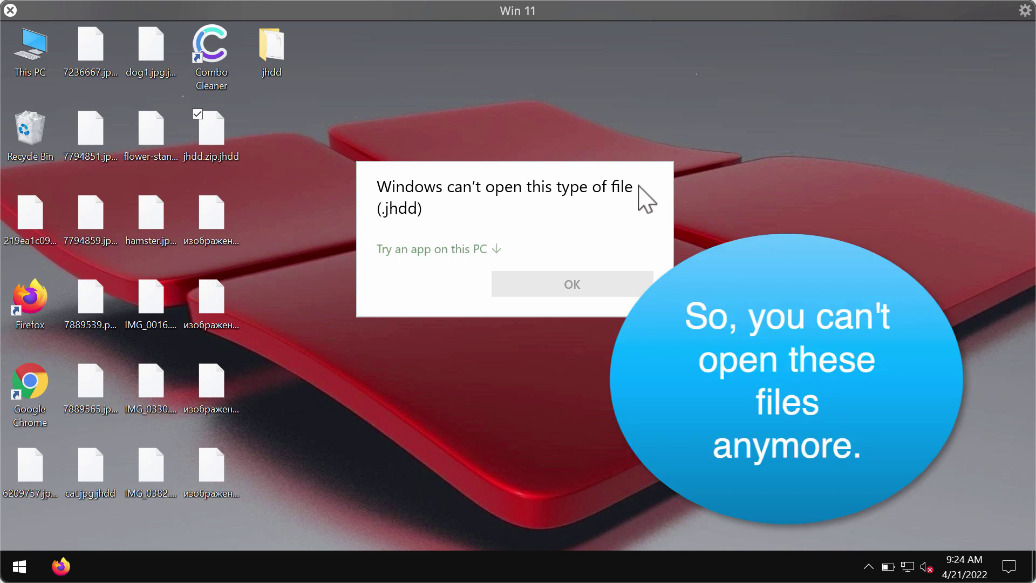
left_click(690, 185)
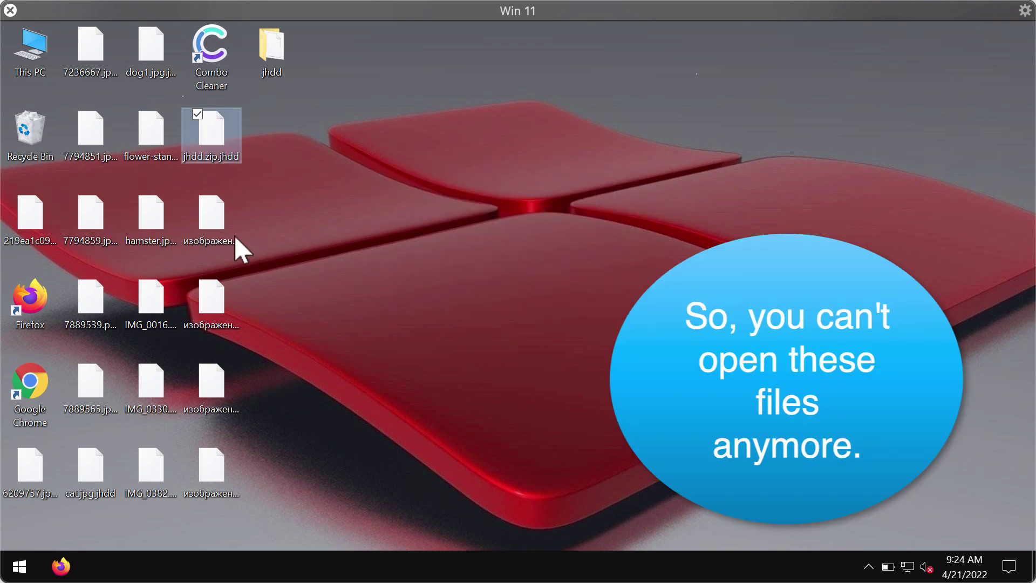
double_click(218, 225)
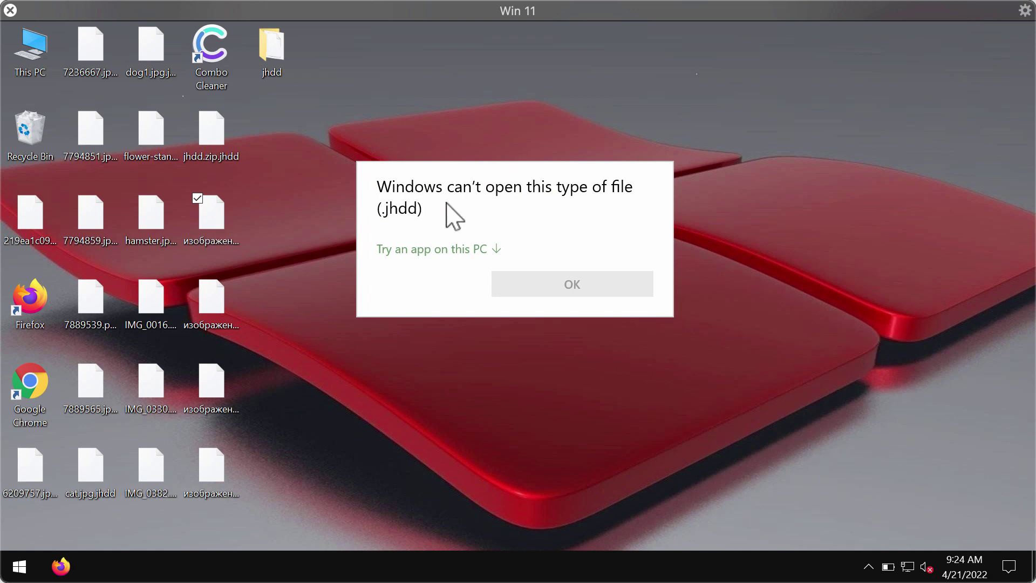
left_click(520, 127)
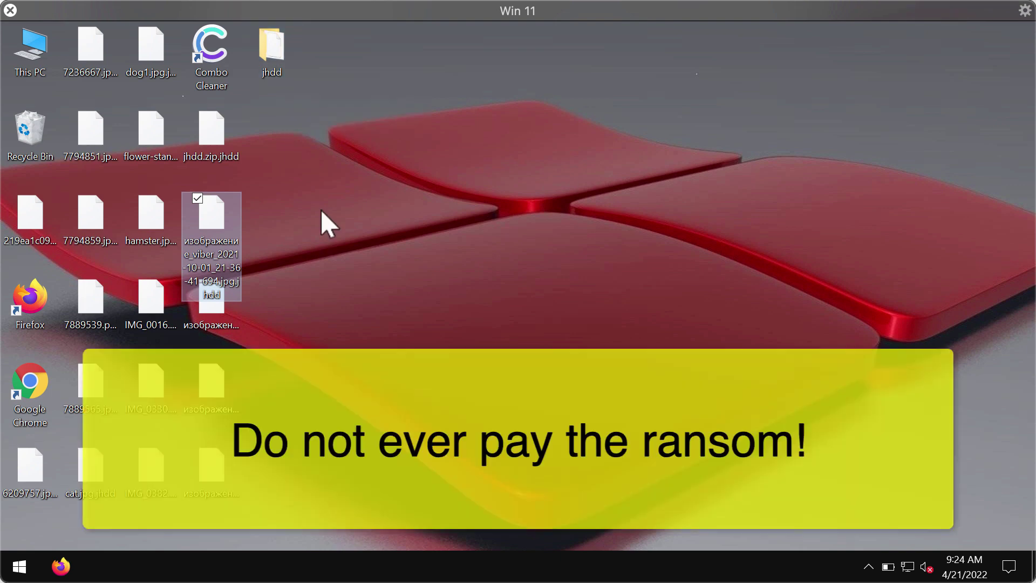
left_click(406, 358)
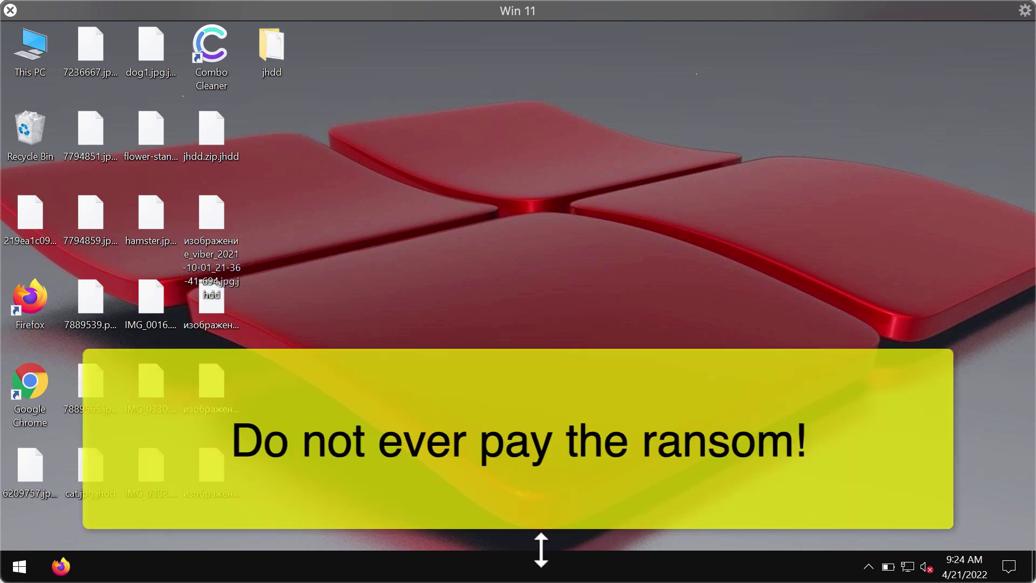
End the randomly named ransomware process in Task Manager, then close Task Manager.
right_click(551, 566)
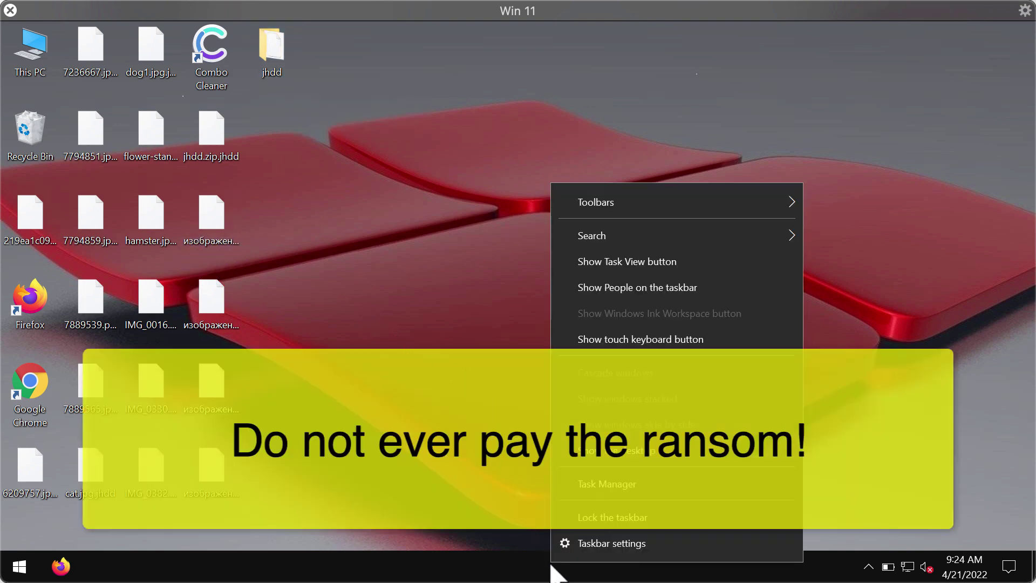
left_click(597, 486)
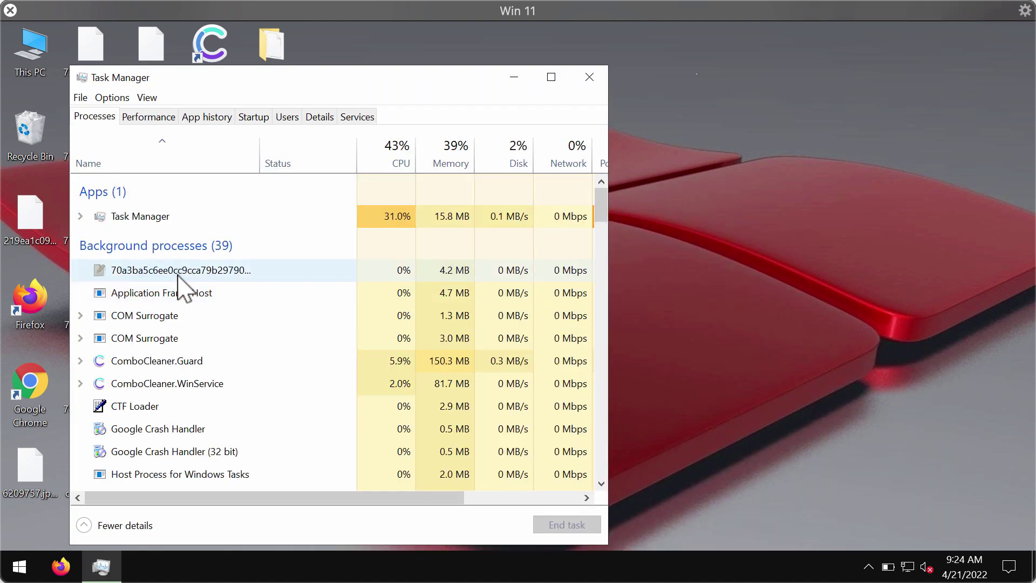
left_click(181, 276)
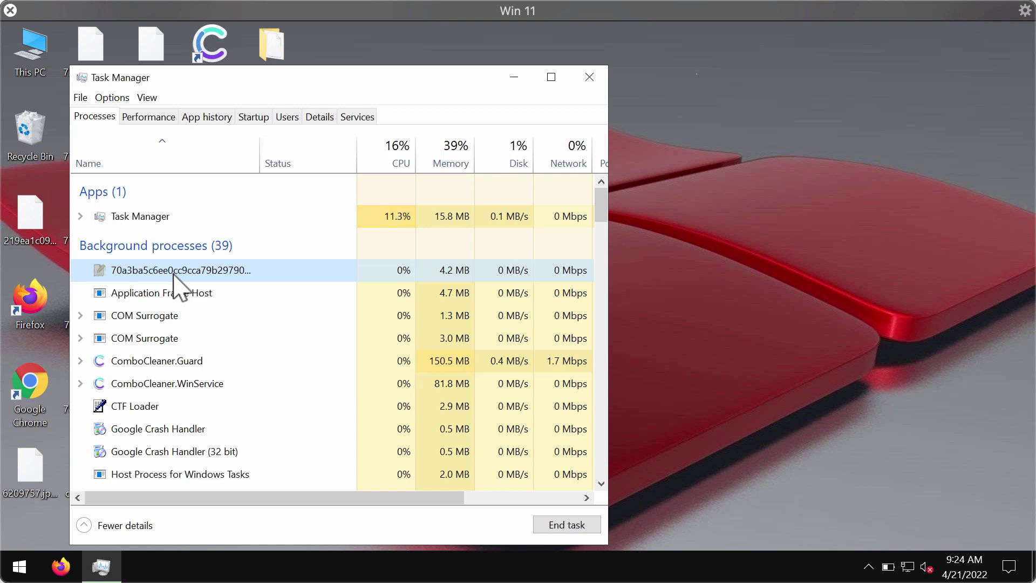
right_click(173, 276)
left_click(196, 287)
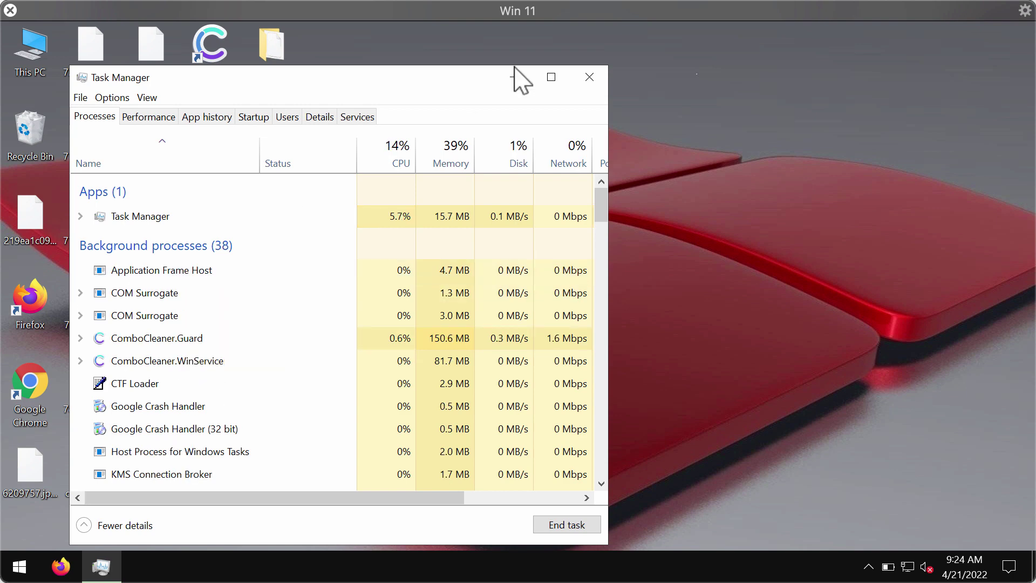
left_click(589, 76)
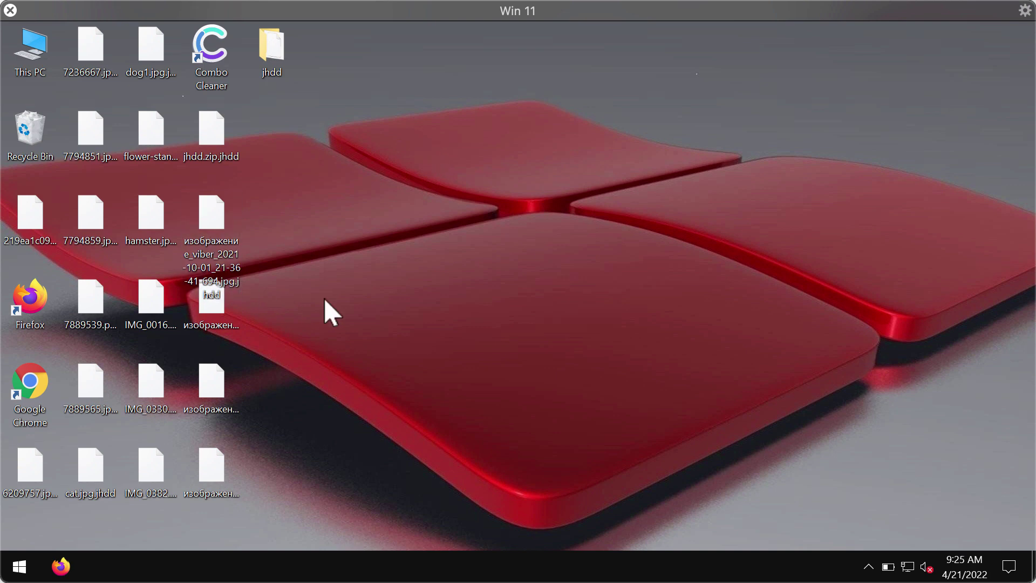
Load combocleaner.com in Chrome, then minimize the browser window.
double_click(30, 384)
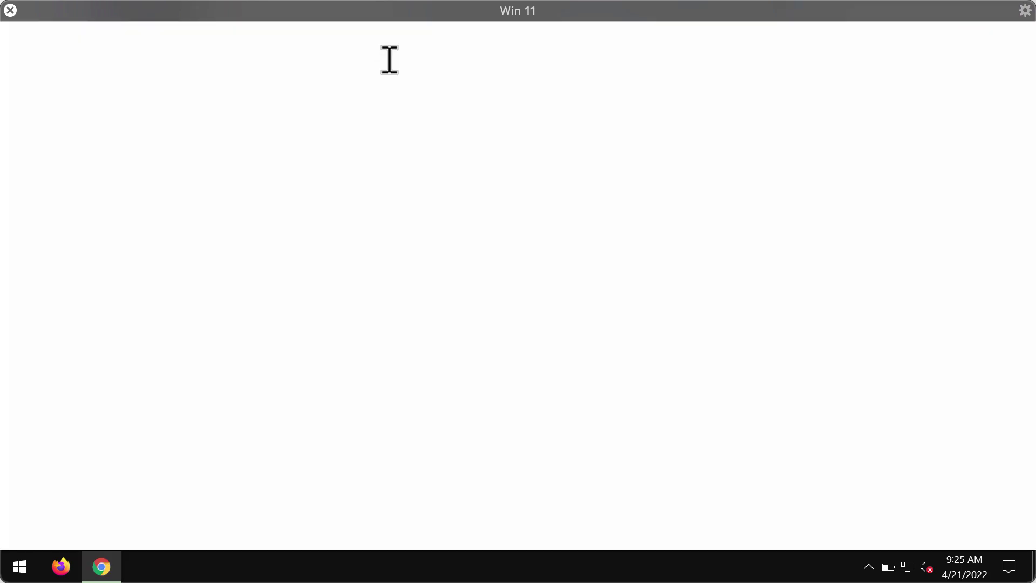
type("c")
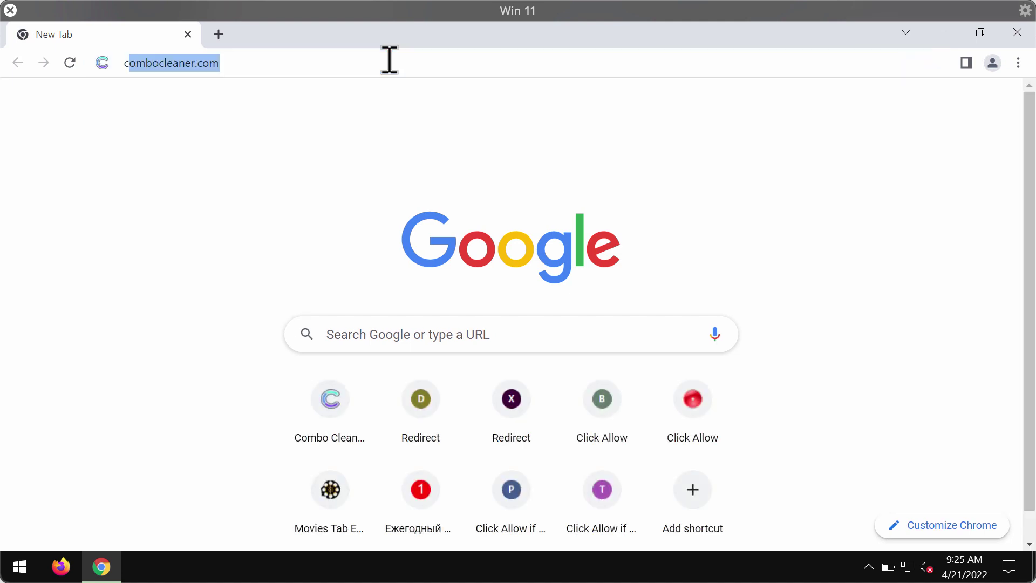
key("Return")
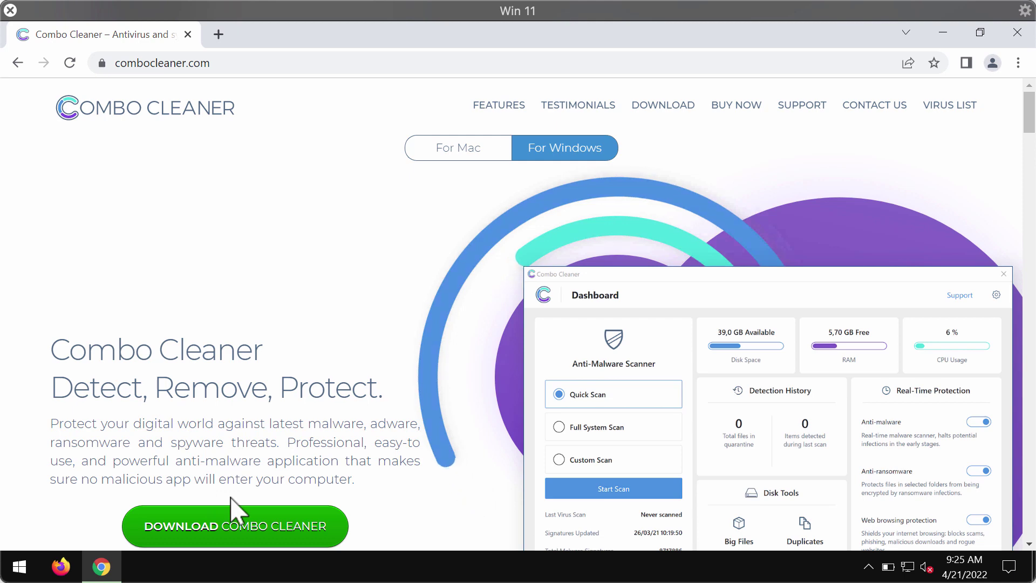
left_click(943, 33)
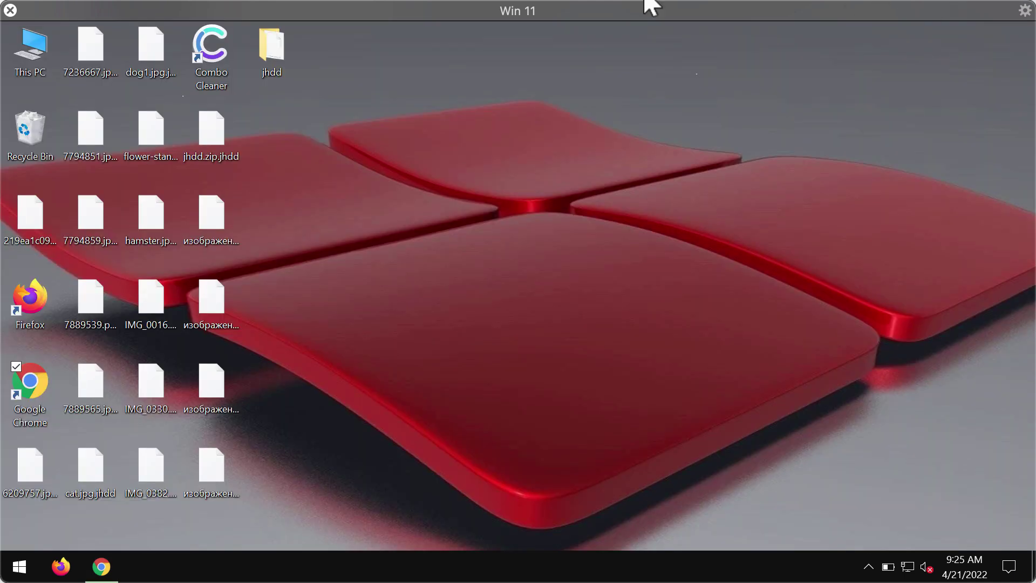
Launch Combo Cleaner from its desktop shortcut and start a Quick Scan.
double_click(212, 54)
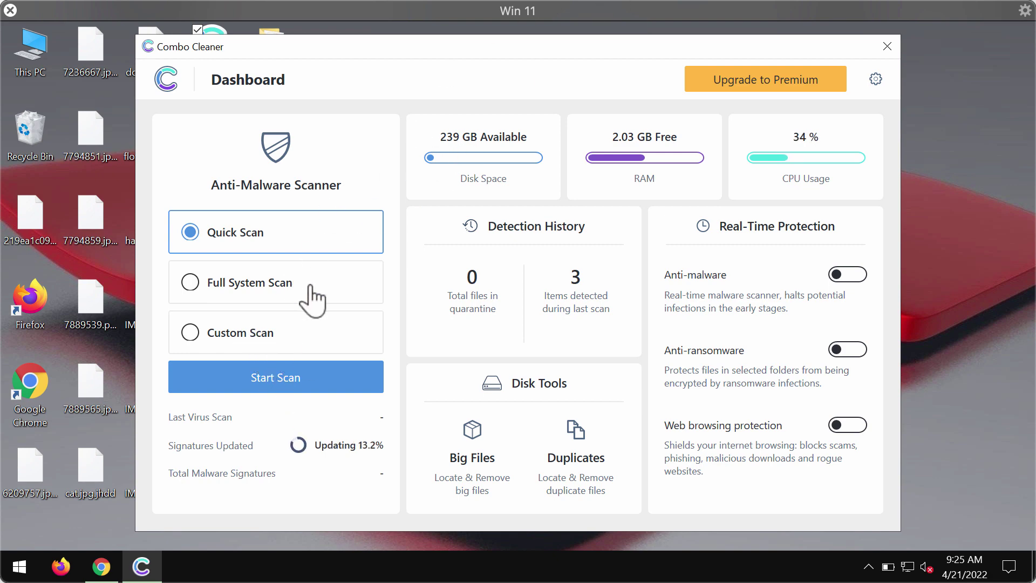
left_click(297, 379)
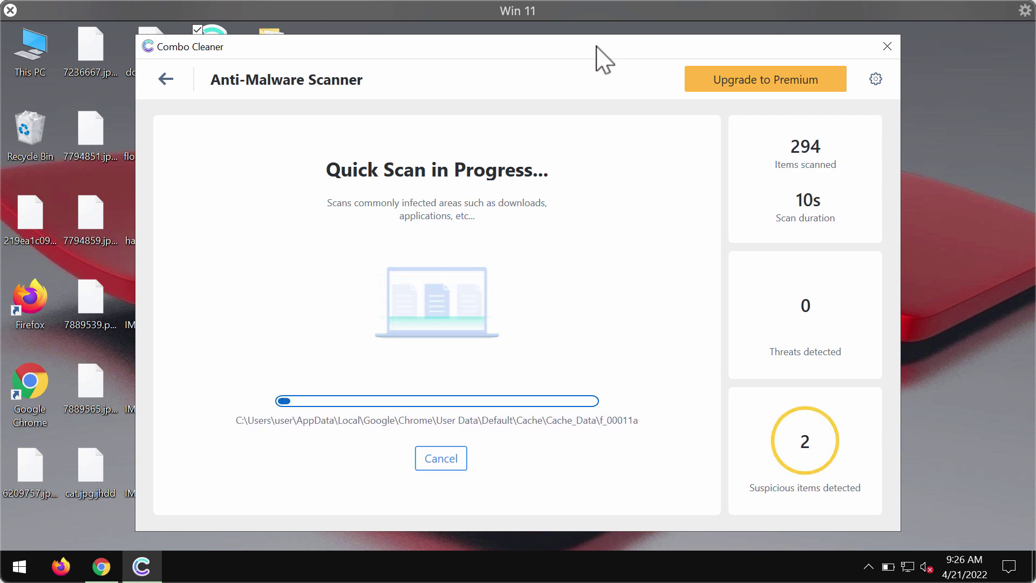
Review the empty Anti-Ransomware settings, then return to the Combo Cleaner dashboard.
left_click(876, 81)
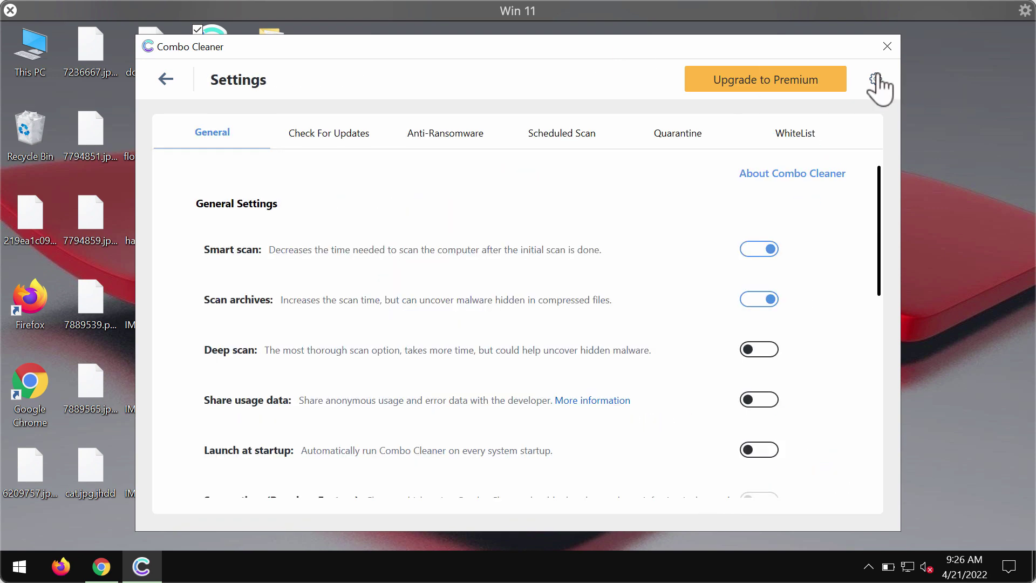
left_click(452, 140)
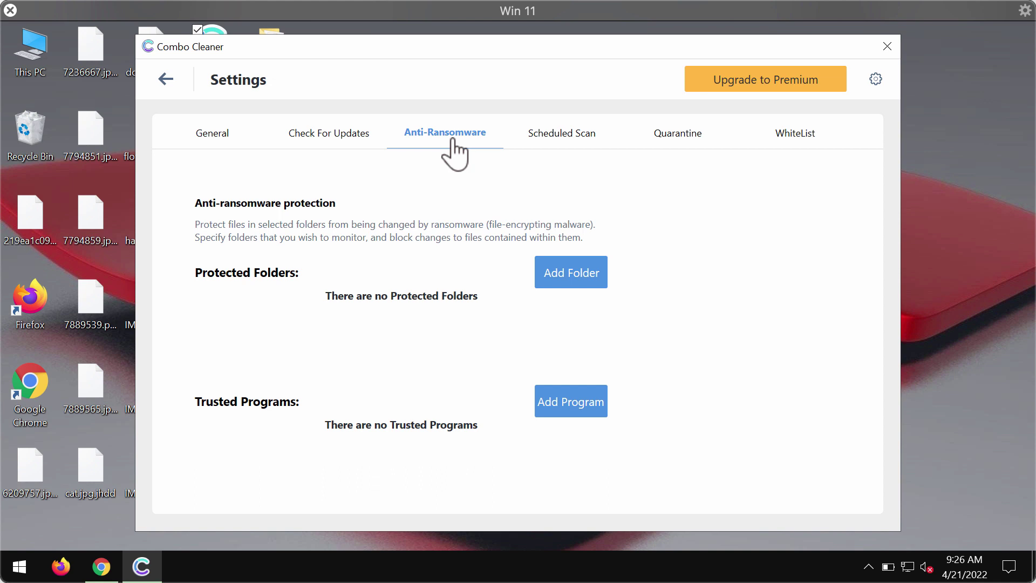
left_click(164, 77)
Cancel the running Quick Scan at about 2.35K items and confirm stopping it.
left_click(286, 380)
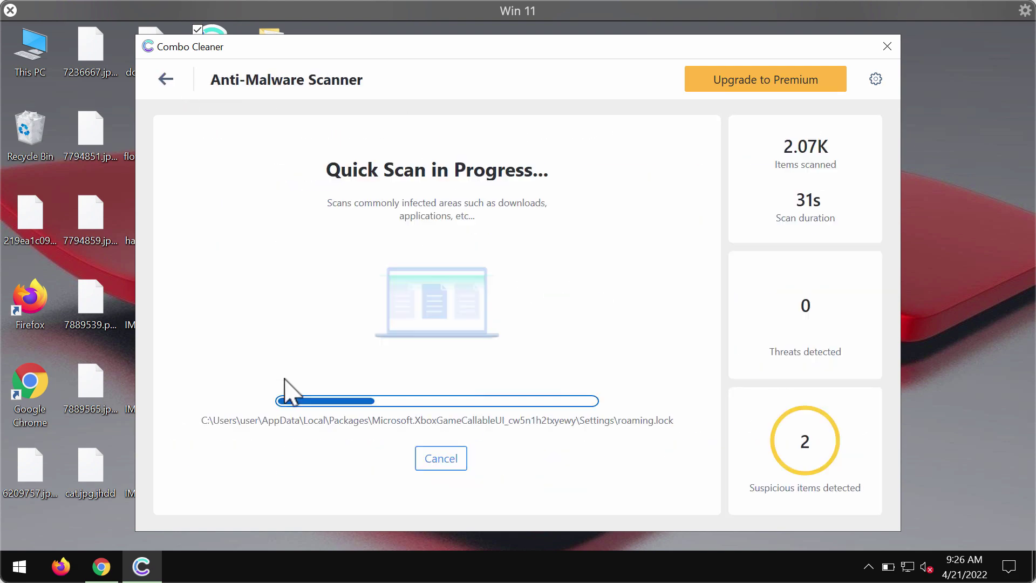
left_click(441, 459)
left_click(494, 371)
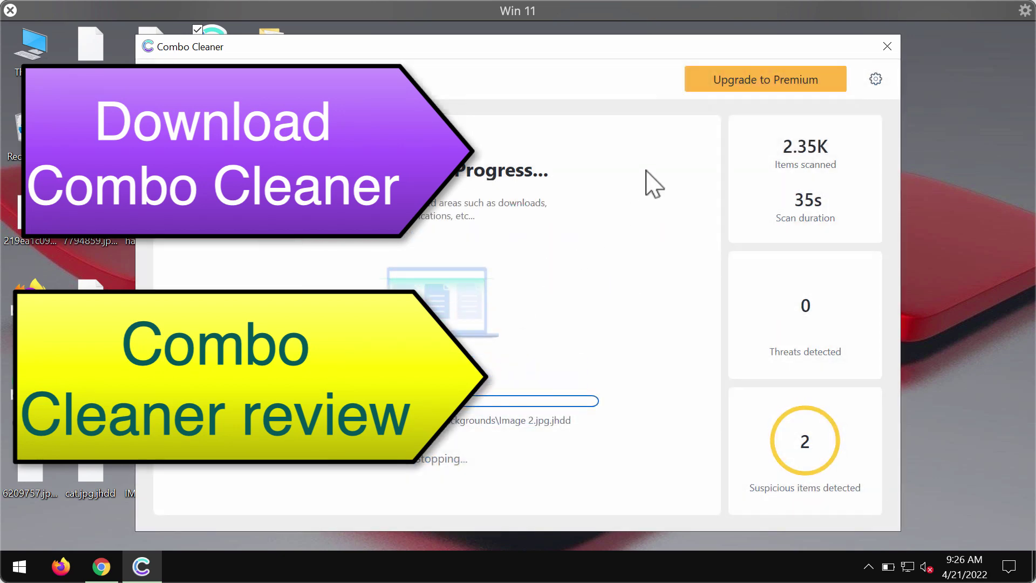